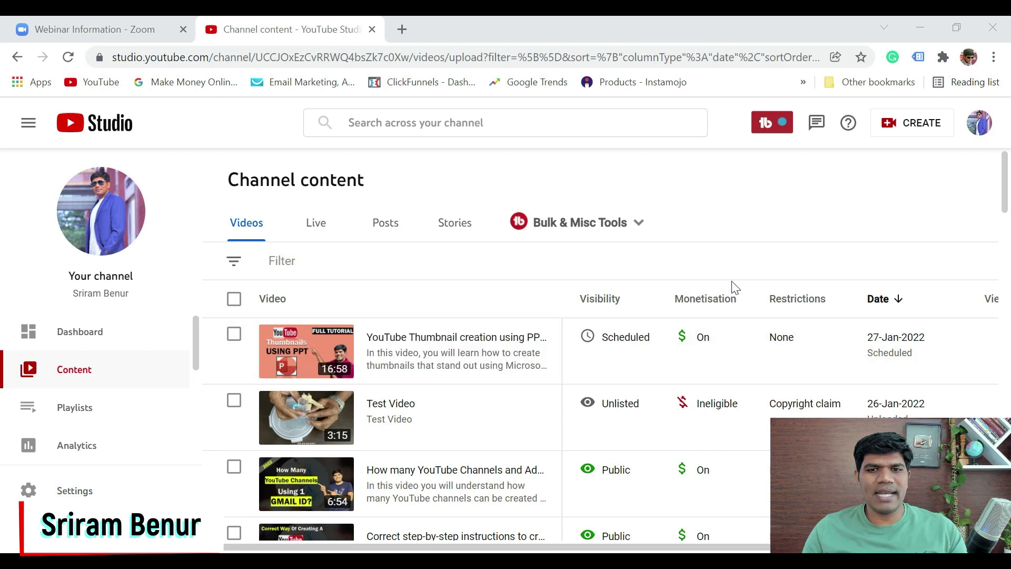
Open Test Video's details page and switch to its video editor
mouse_move(733, 290)
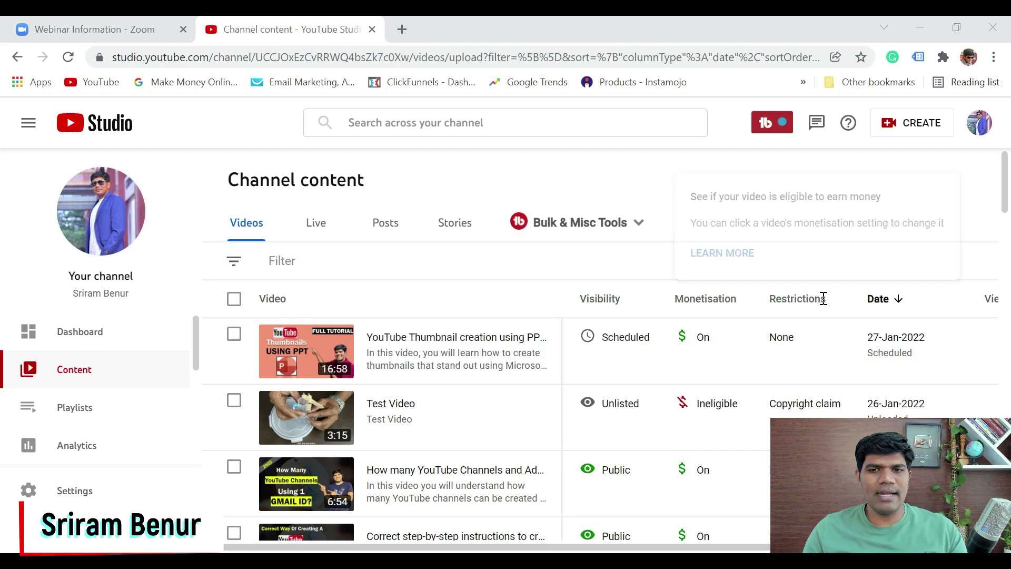
mouse_move(823, 299)
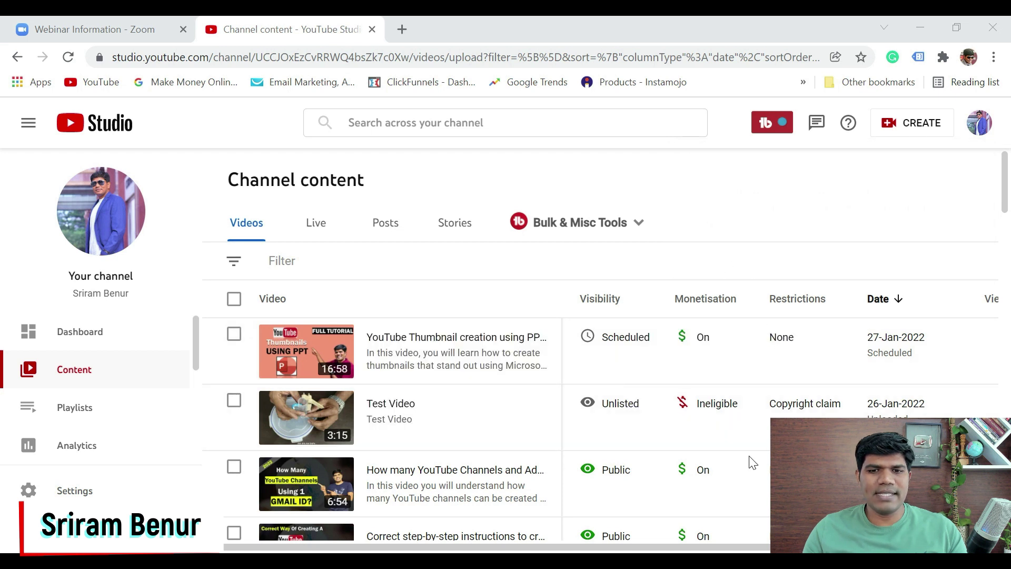
mouse_move(714, 419)
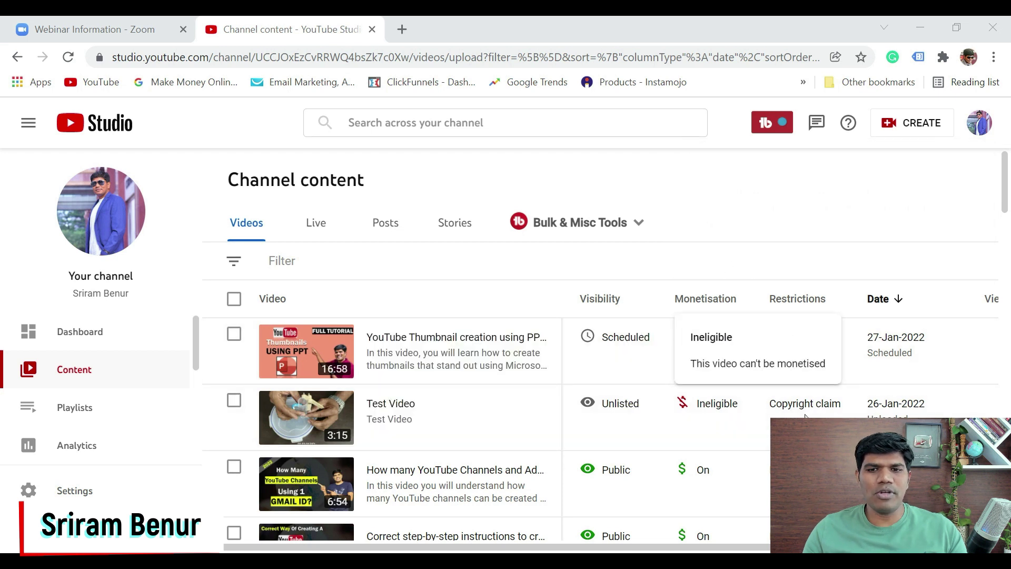
mouse_move(807, 416)
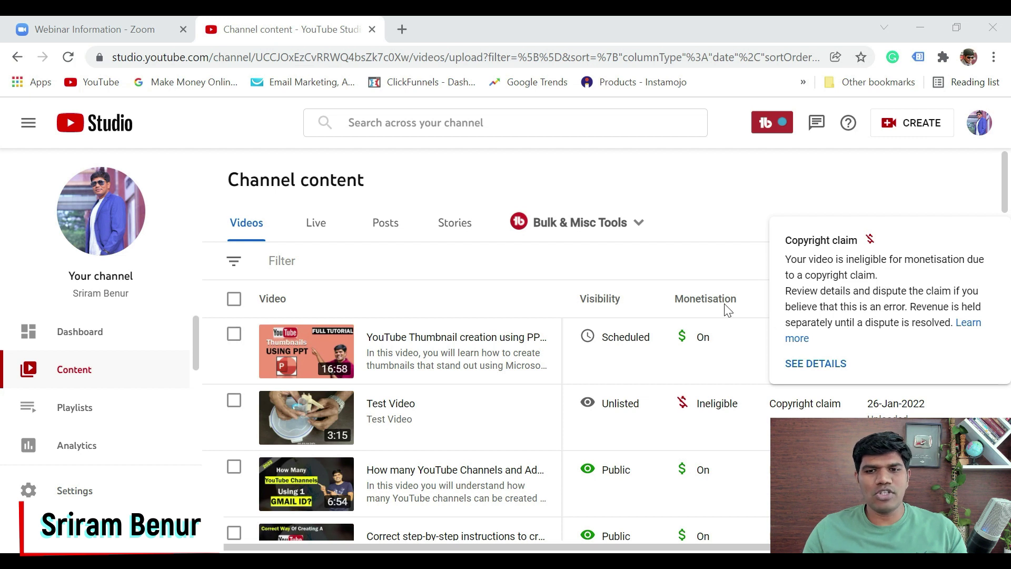
left_click(326, 422)
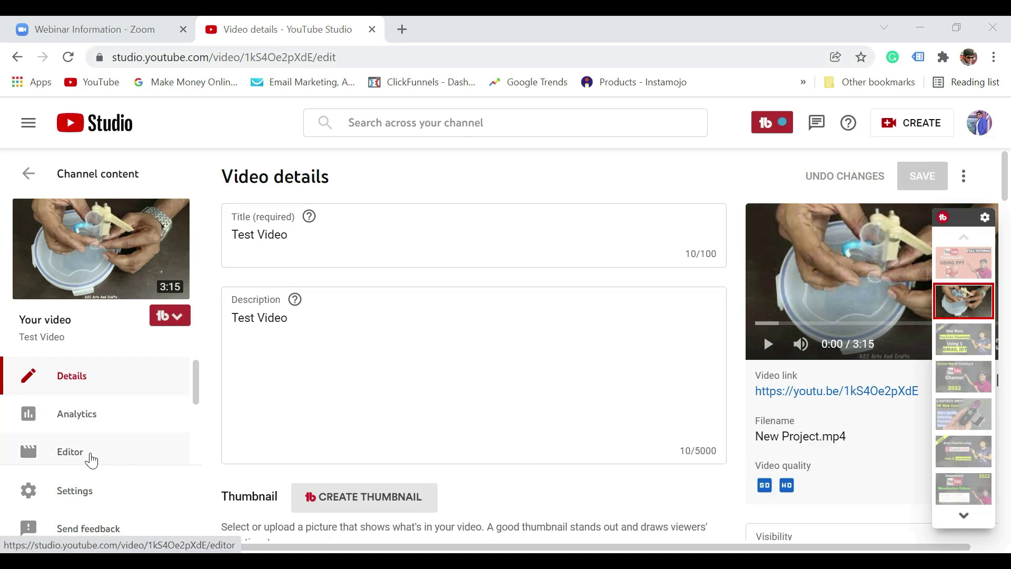
left_click(91, 456)
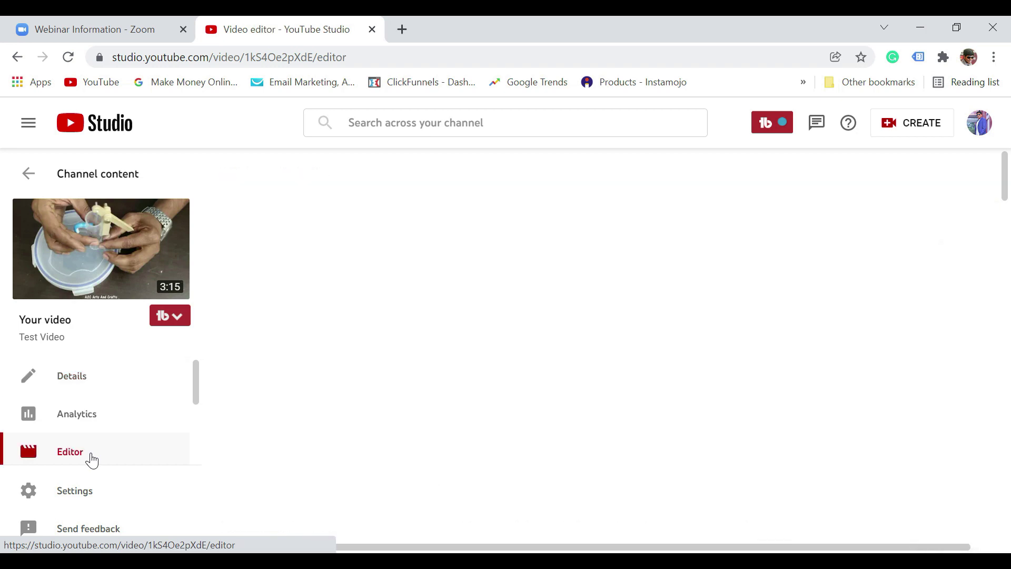
Add a new audio track to Test Video to bring up the Replace audio prompt
scroll(1008, 298, "down", 2)
left_click_drag(1008, 298, 1008, 360)
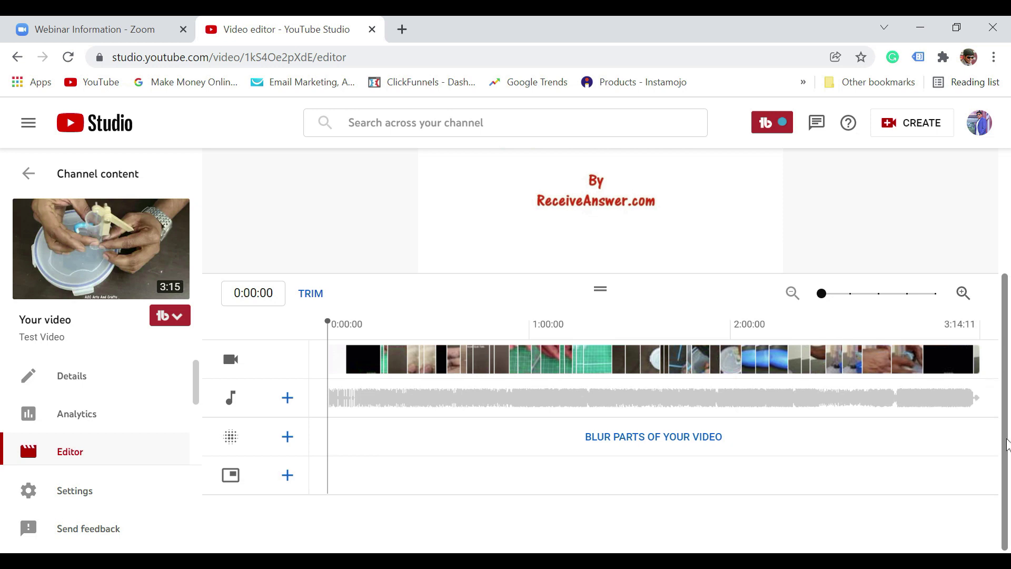
scroll(1007, 445, "up", 1)
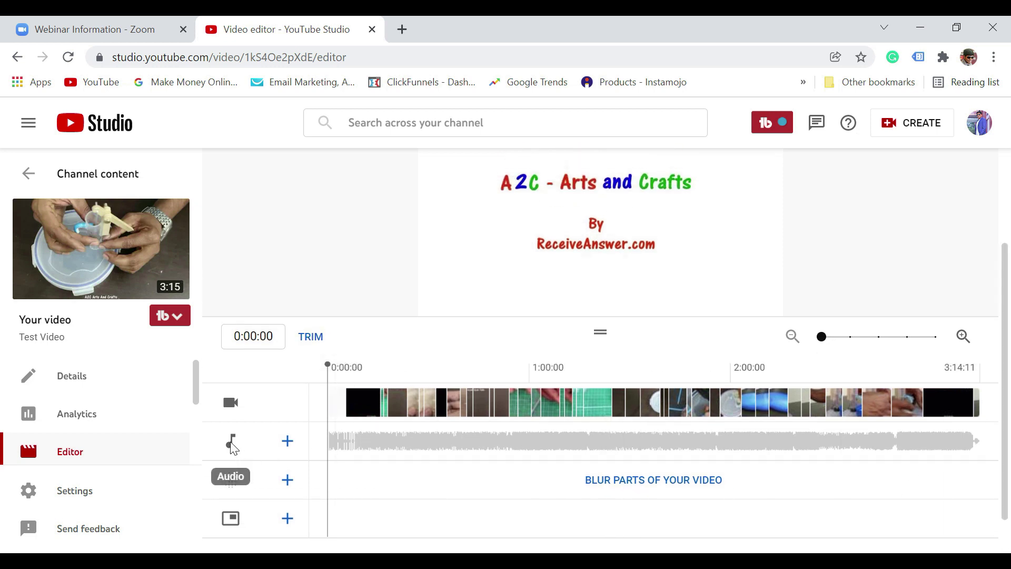
left_click(288, 442)
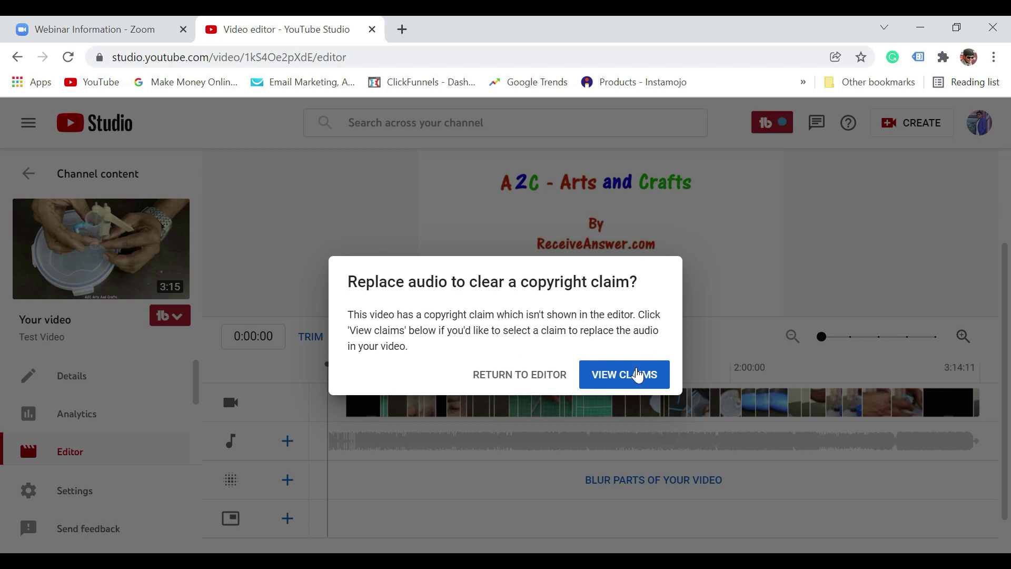
View Test Video's copyright claims and open the action choices for the Believer by Imagine Dragons claim
left_click(632, 375)
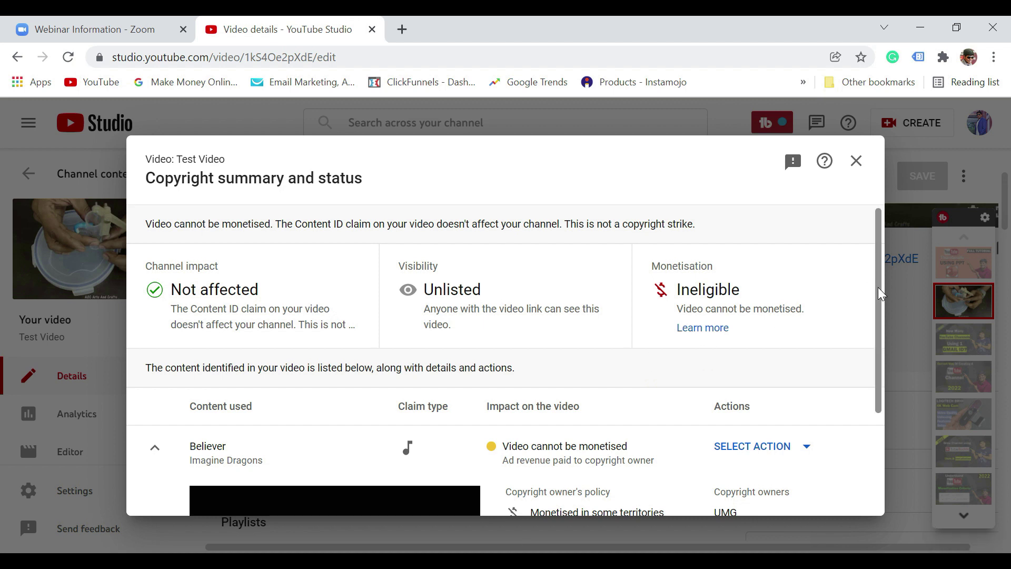
scroll(881, 293, "down", 2)
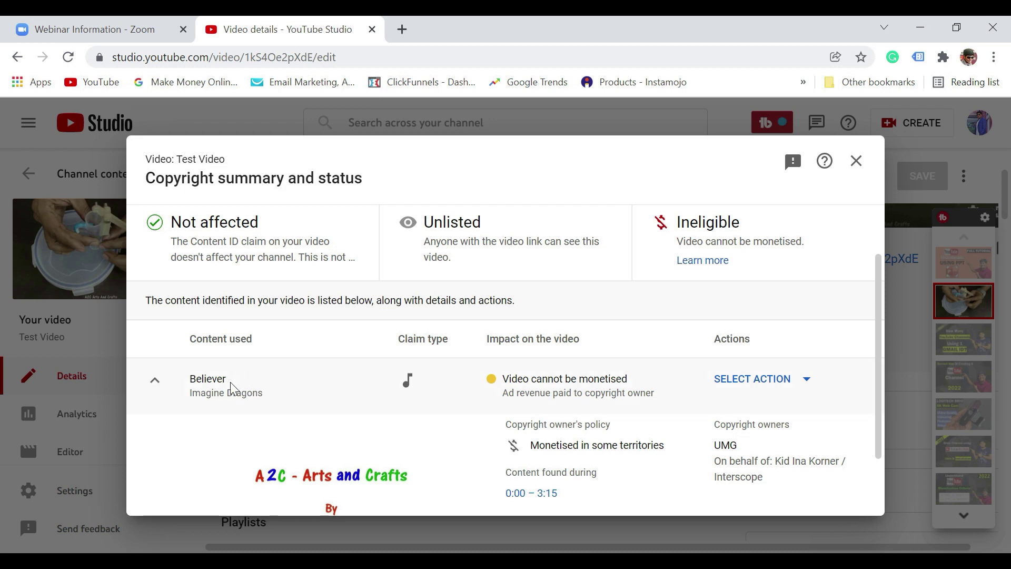
left_click_drag(878, 342, 882, 406)
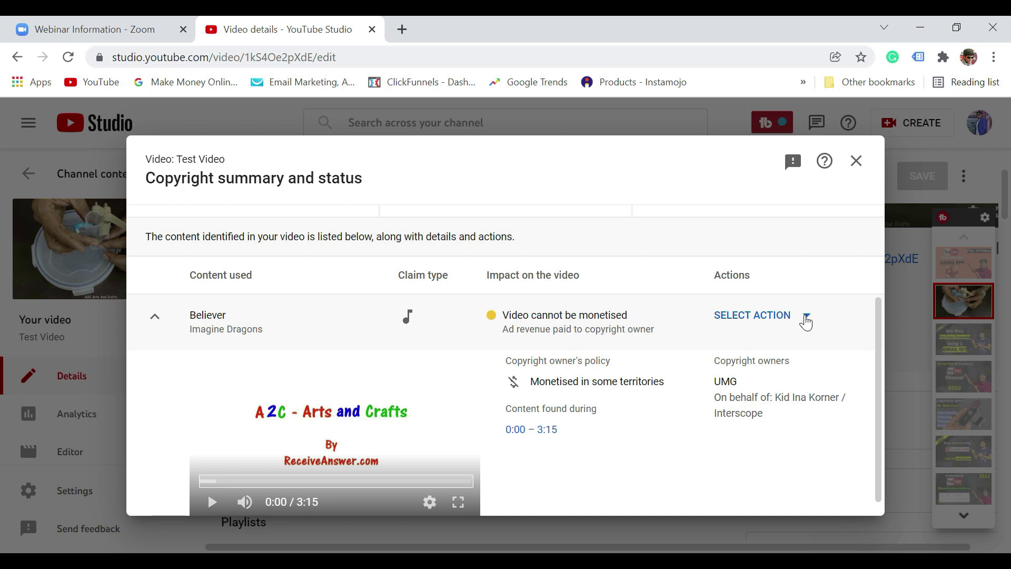
left_click(806, 319)
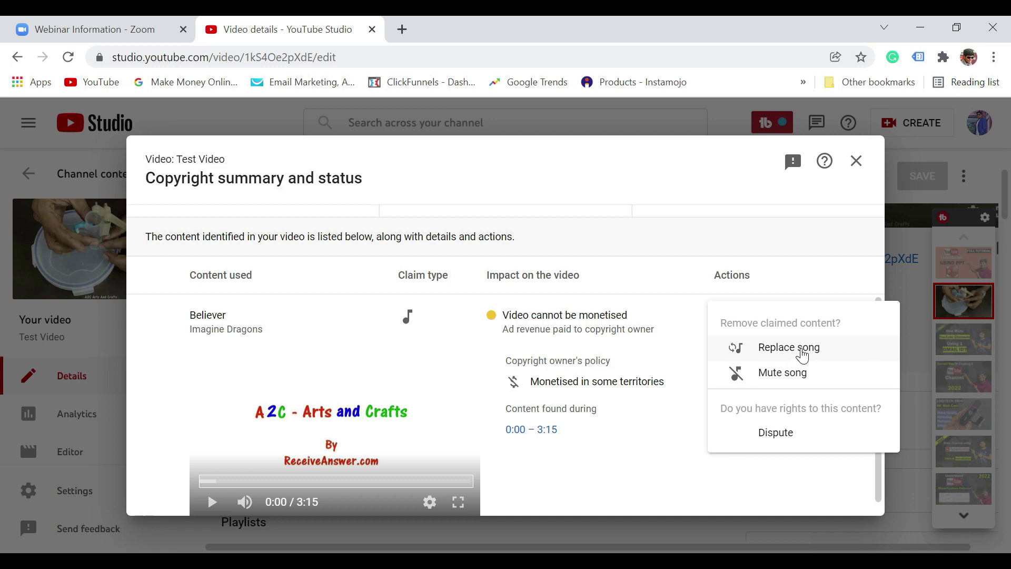
Replace the Believer song with the free track Polymetric Juggling and dismiss the positioning tip
left_click(802, 354)
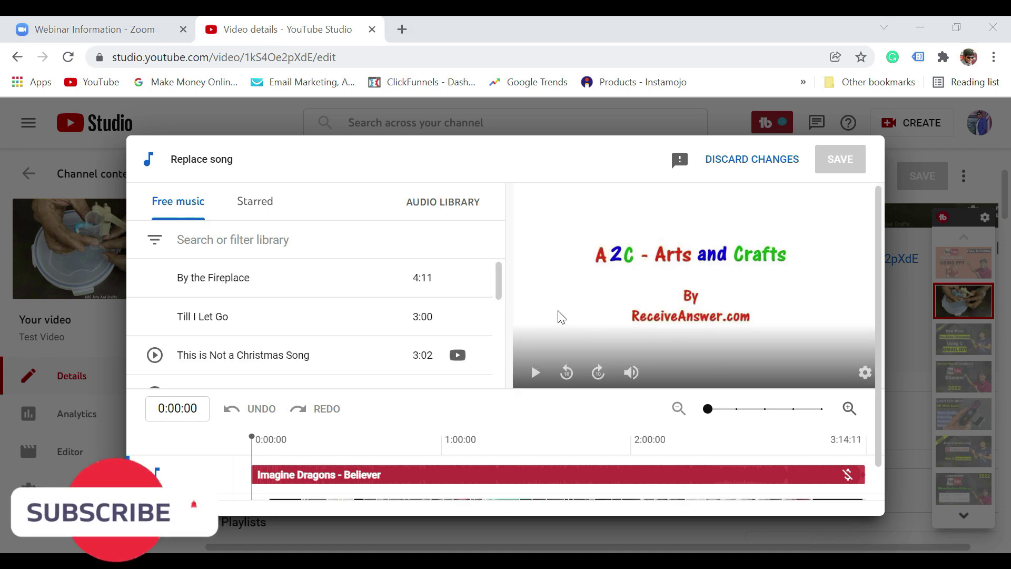
mouse_move(429, 255)
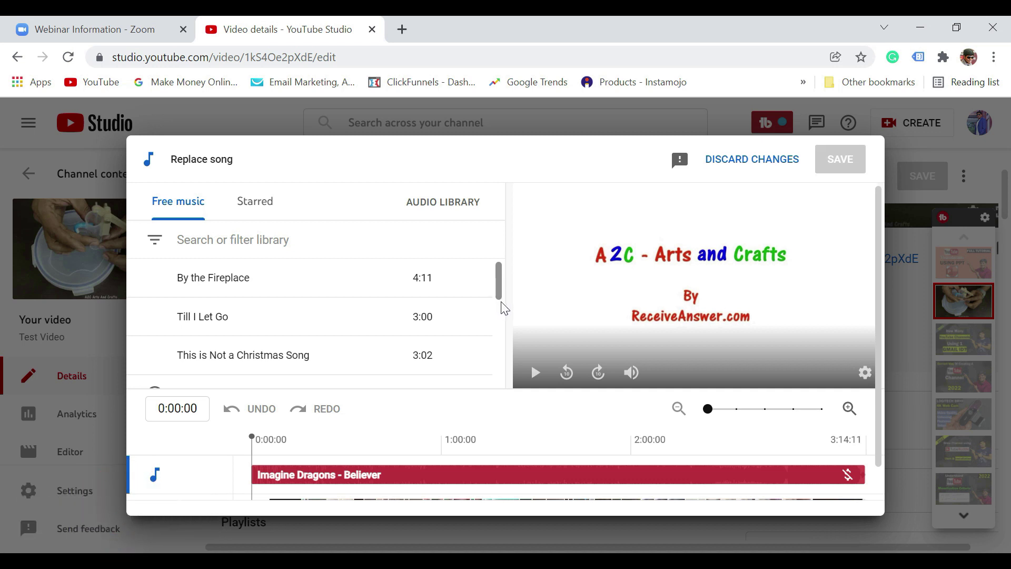
scroll(501, 309, "down", 2)
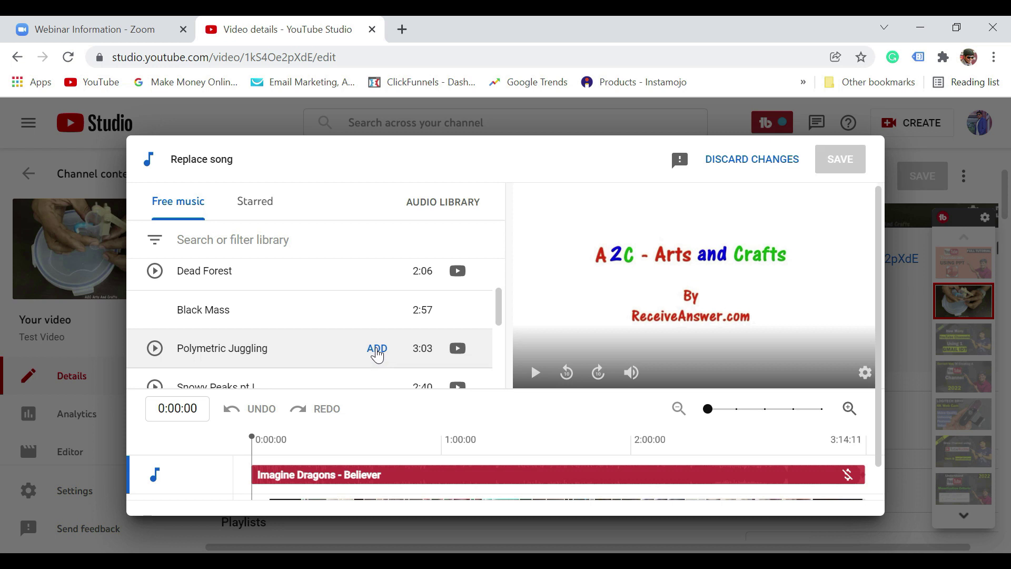
left_click(377, 349)
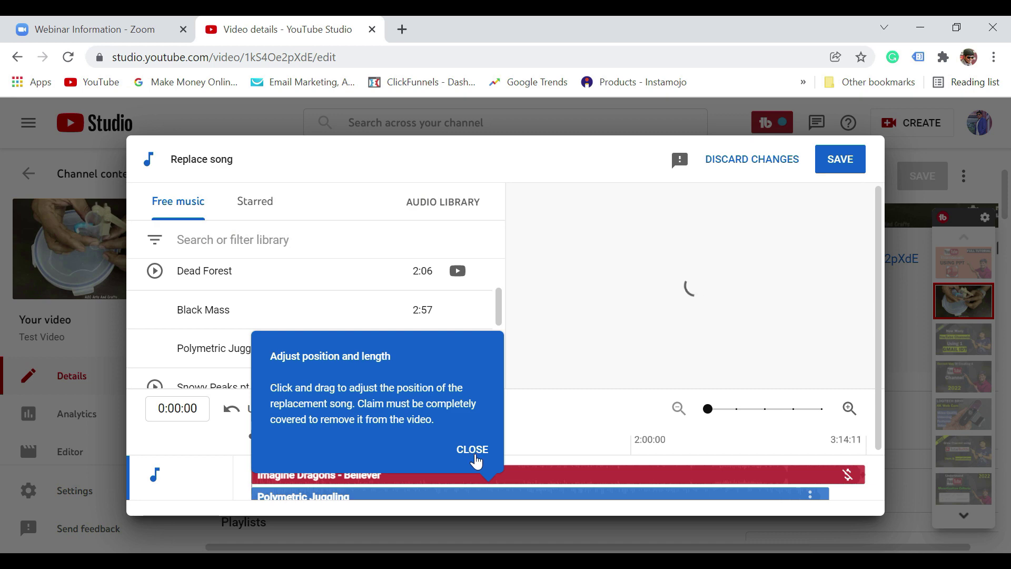
left_click(471, 450)
key("ctrl+minus")
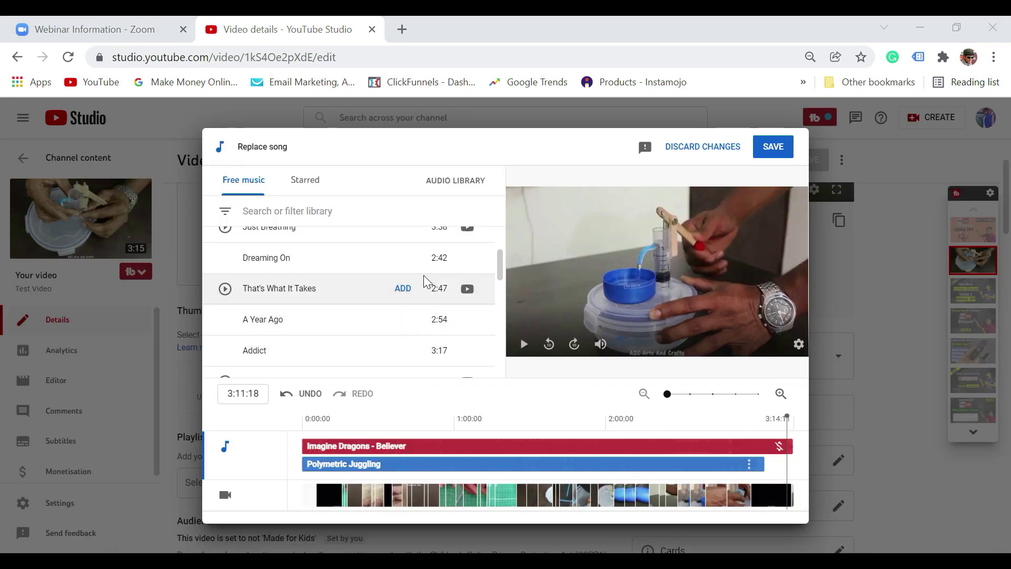
Add Dreaming On and trim its start so it plays only near the video's end
left_click(402, 258)
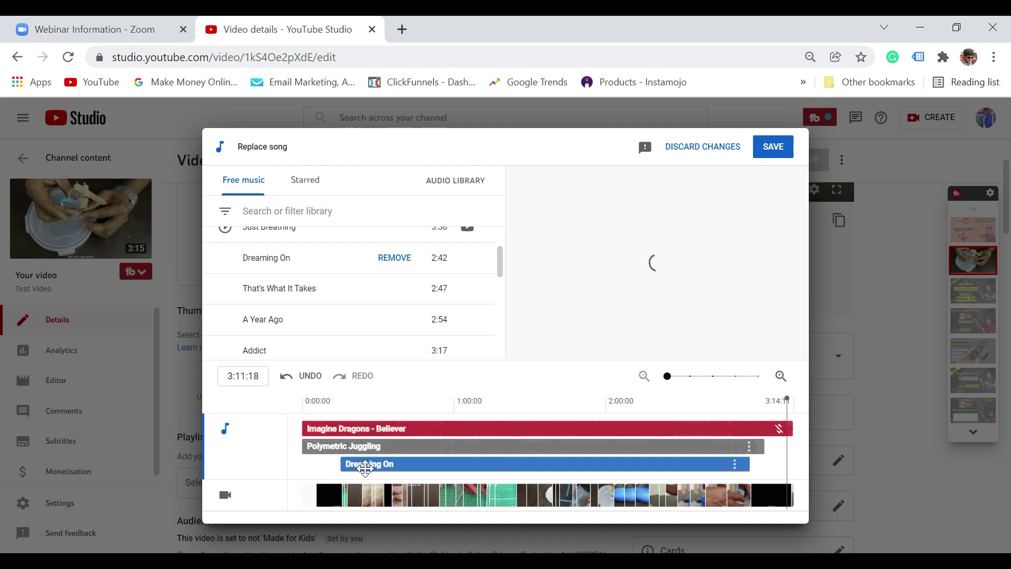
left_click_drag(365, 467, 420, 464)
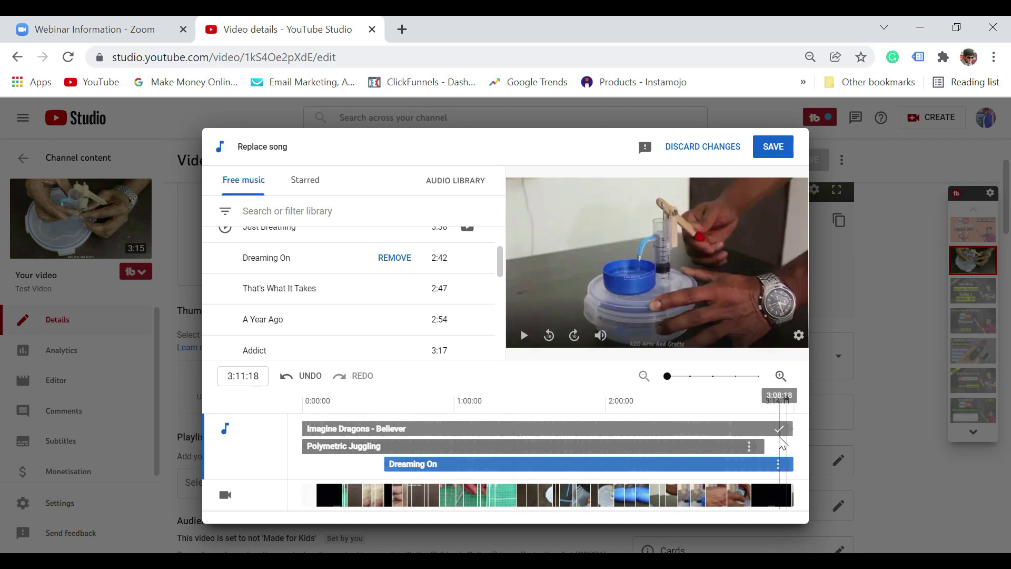
left_click(400, 465)
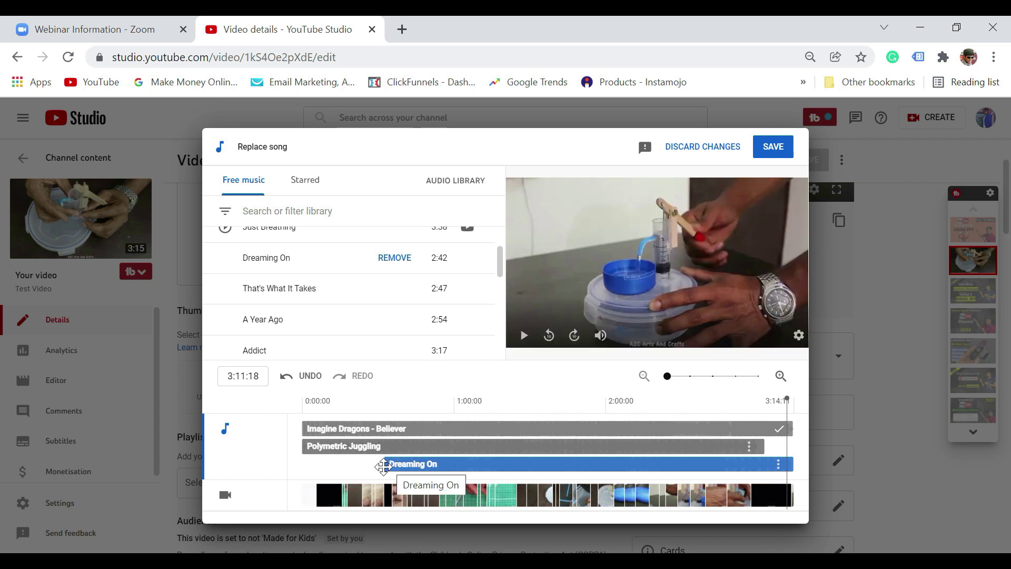
left_click_drag(385, 465, 758, 470)
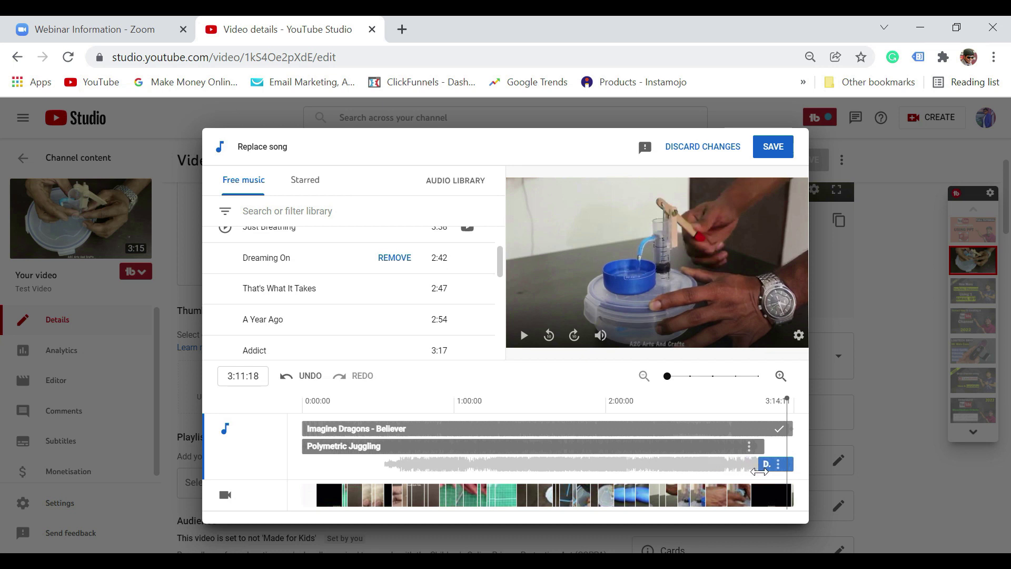
left_click(750, 479)
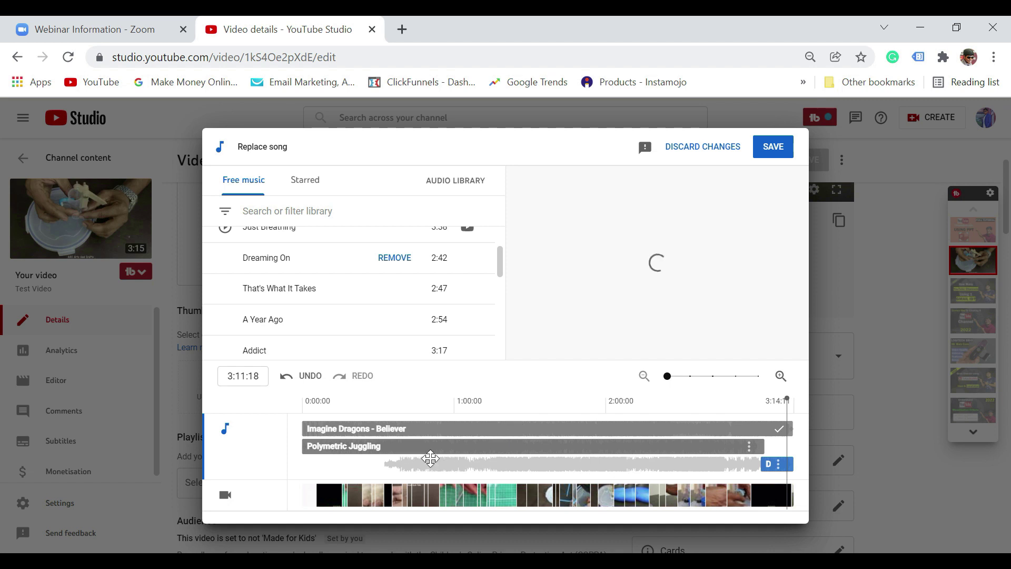
left_click(430, 458)
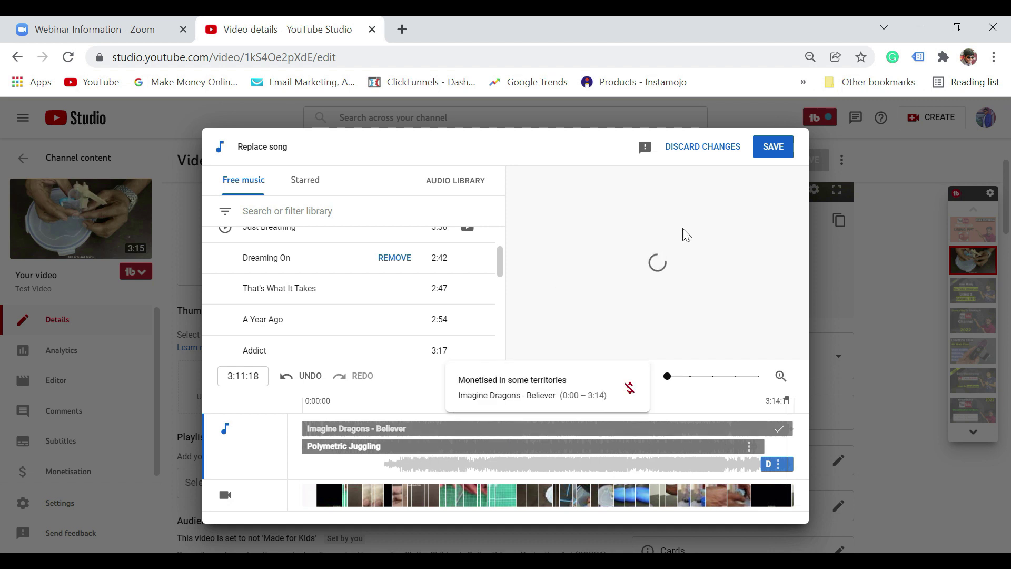
Save and confirm the Polymetric Juggling song replacement, then close the Copyright summary
left_click(769, 153)
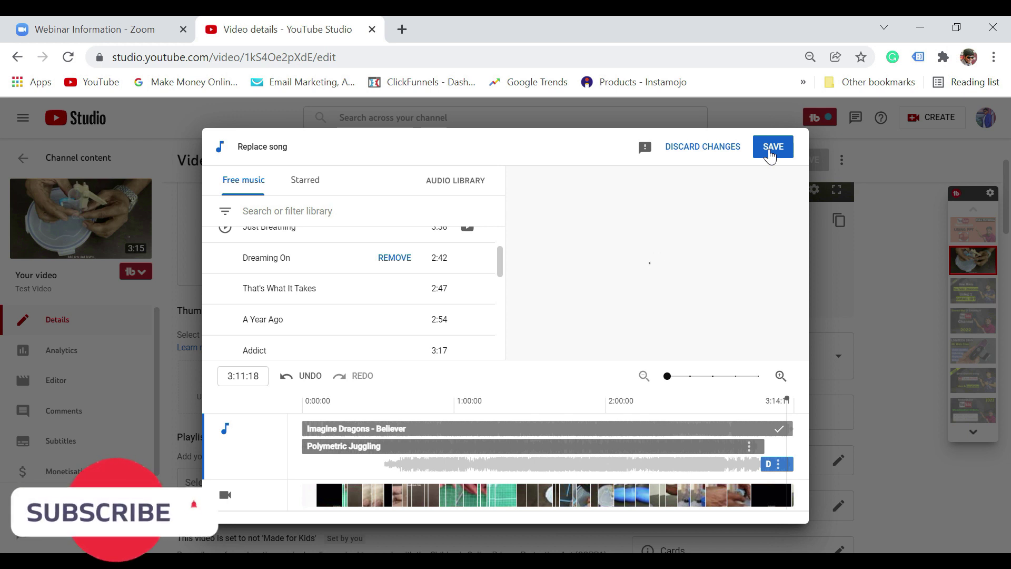
left_click(770, 150)
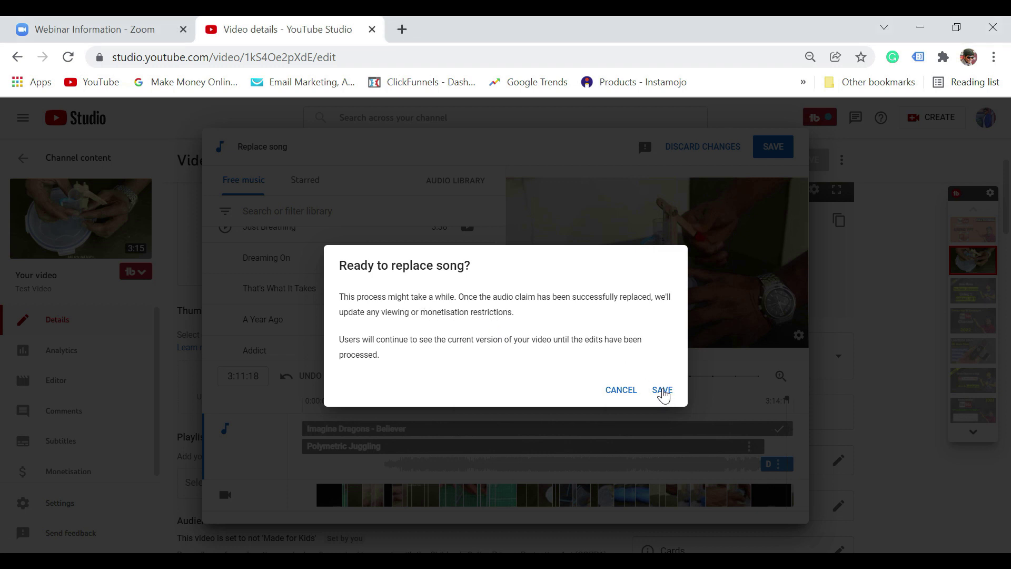
left_click(662, 390)
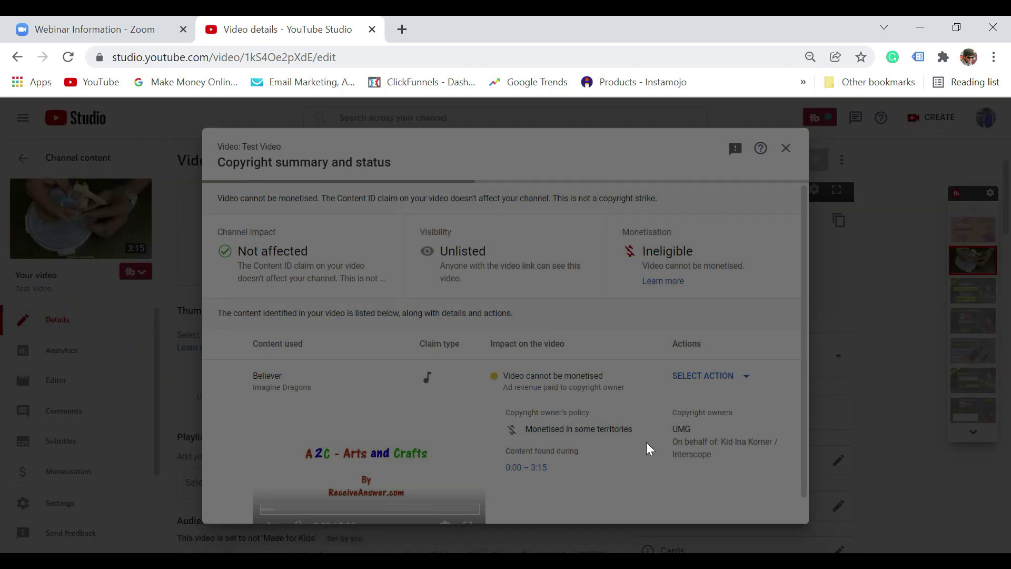
key("Escape")
key("ctrl+0")
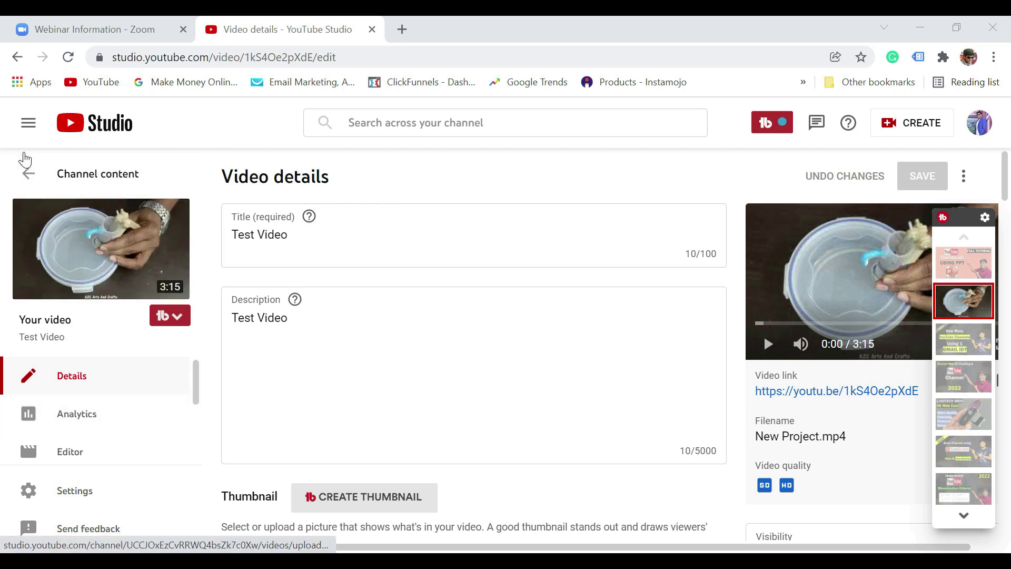
Set Test Video's monetisation to On and submit the content rating as None of the above
left_click(28, 179)
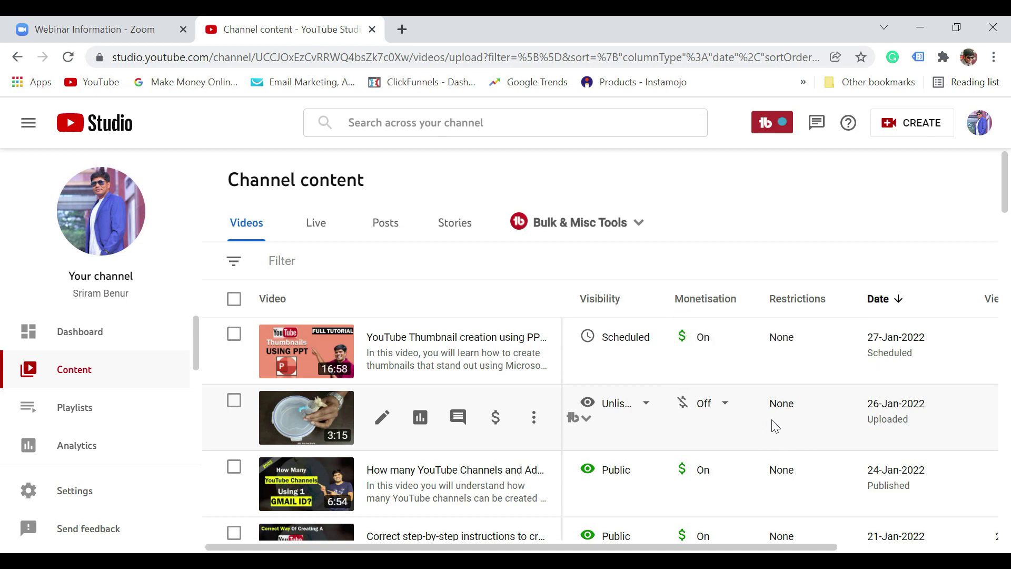
left_click(724, 404)
left_click(694, 410)
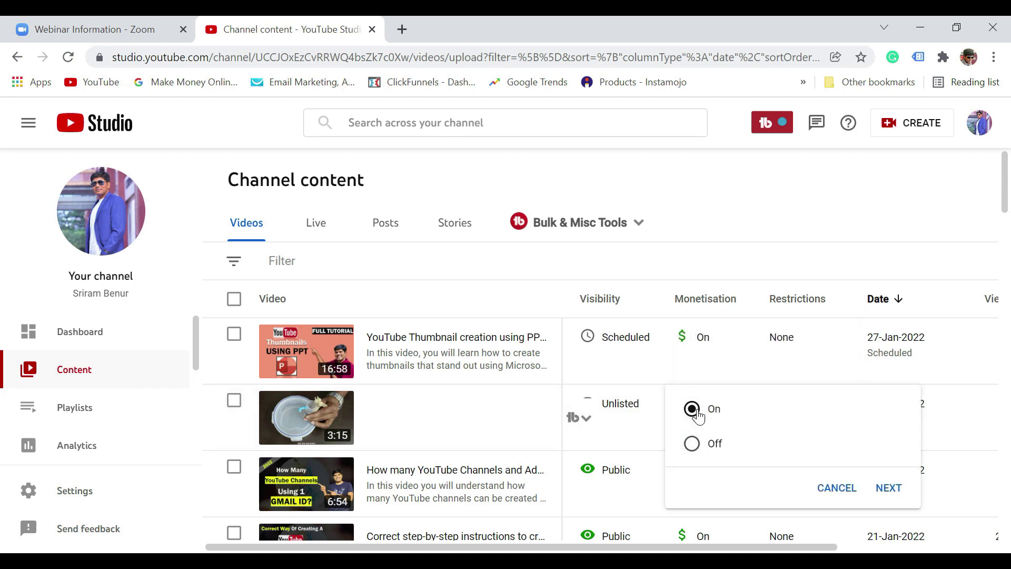
left_click(888, 488)
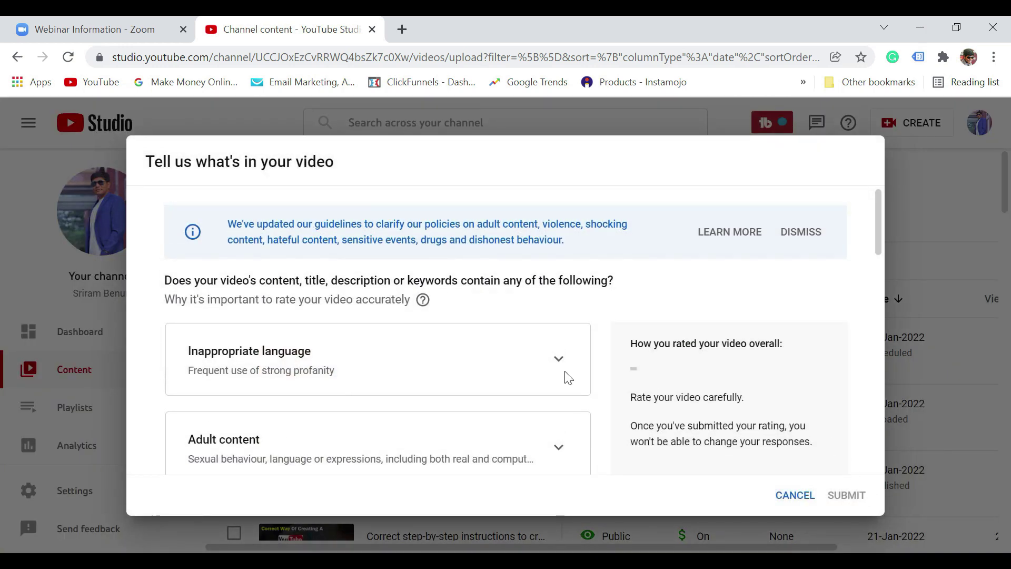
left_click_drag(878, 222, 877, 440)
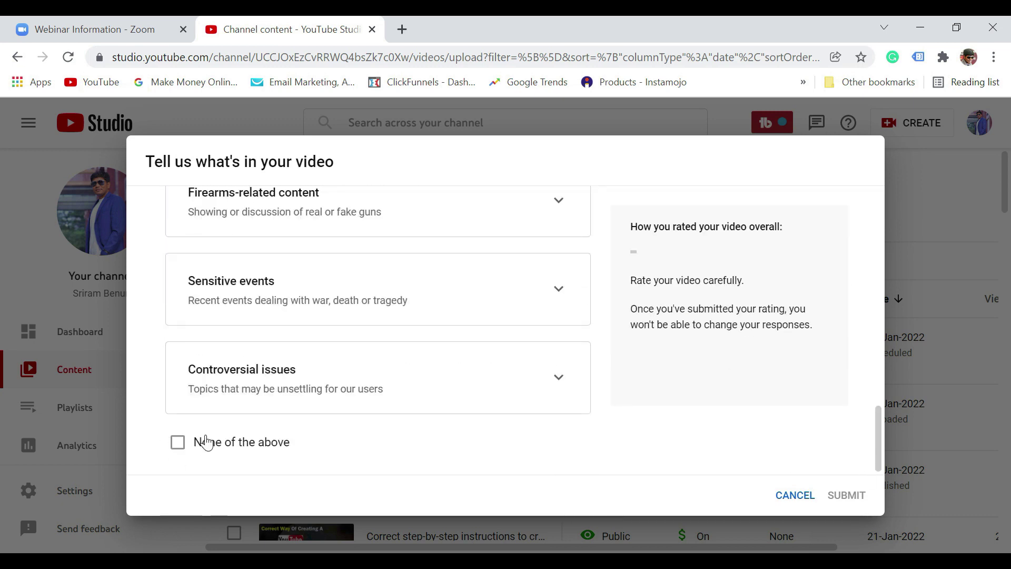
left_click(203, 442)
left_click_drag(874, 441, 875, 484)
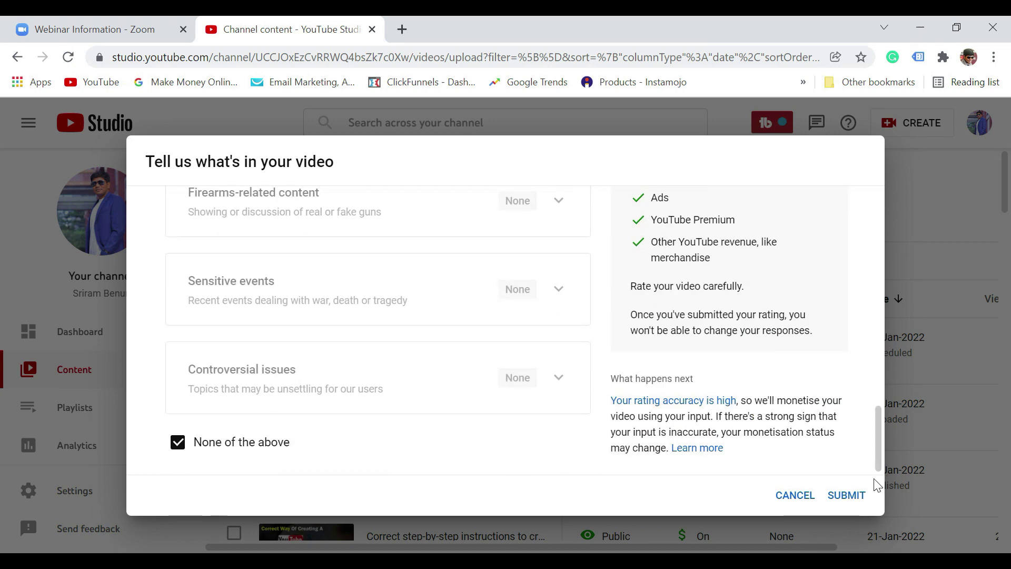
left_click(848, 496)
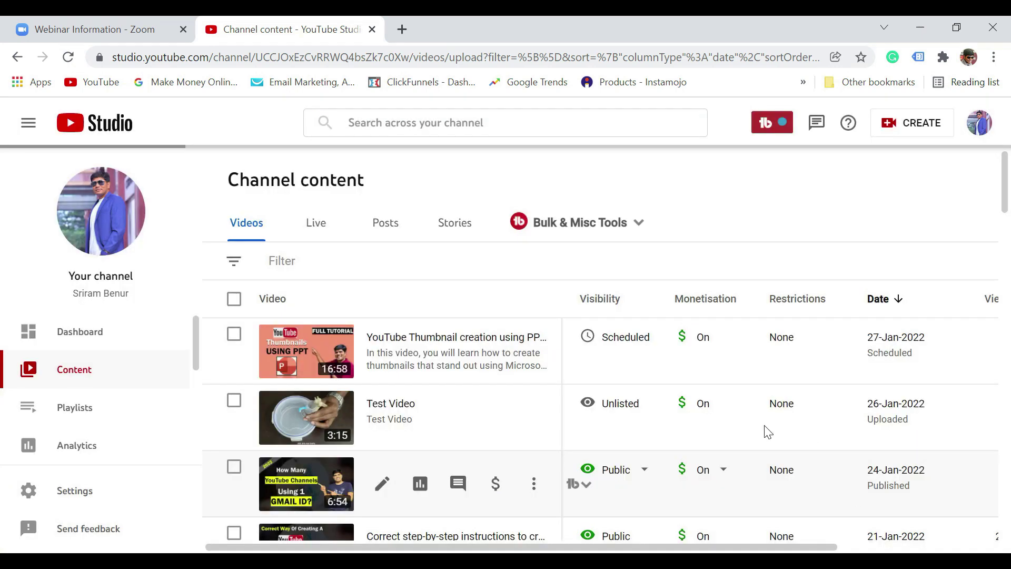